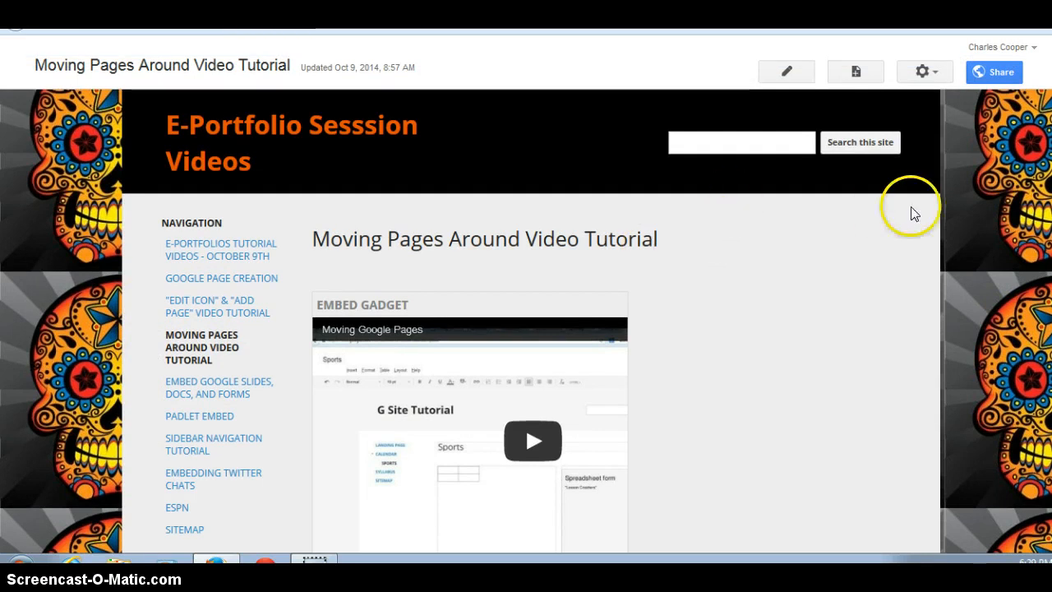
Start editing the site layout and open the configuration of the sidebar's Navigation item.
{"action": "left_click", "coordinate": [924, 72]}
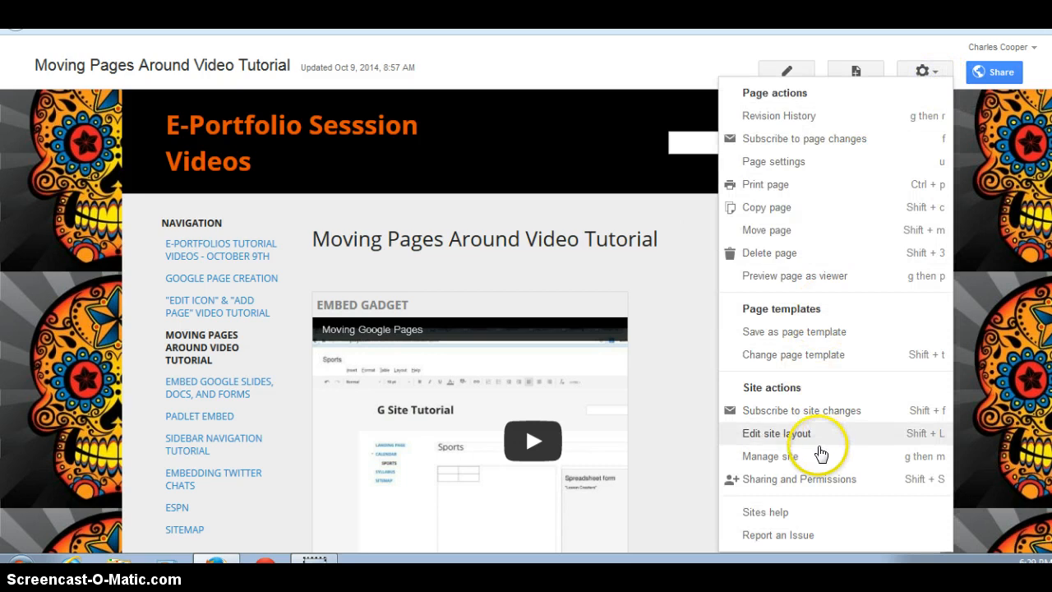
{"action": "left_click", "coordinate": [785, 433]}
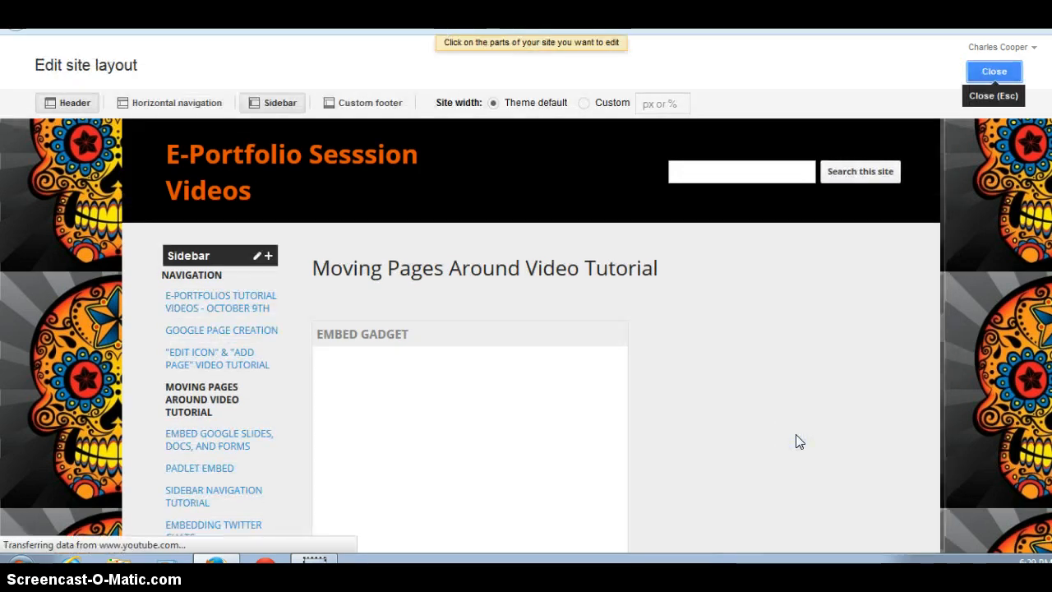
{"action": "mouse_move", "coordinate": [196, 283]}
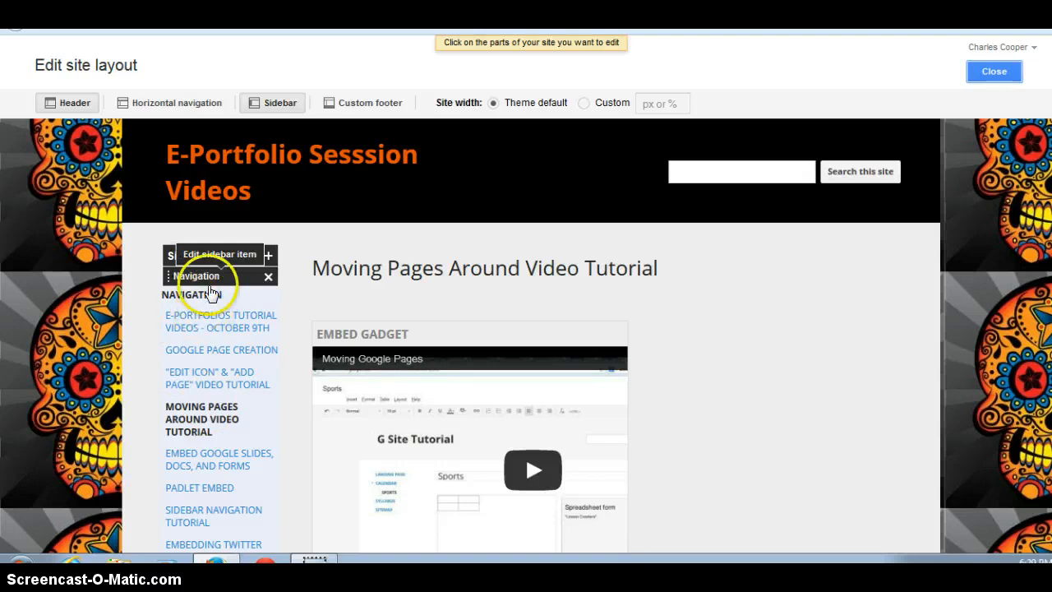
{"action": "left_click", "coordinate": [200, 281]}
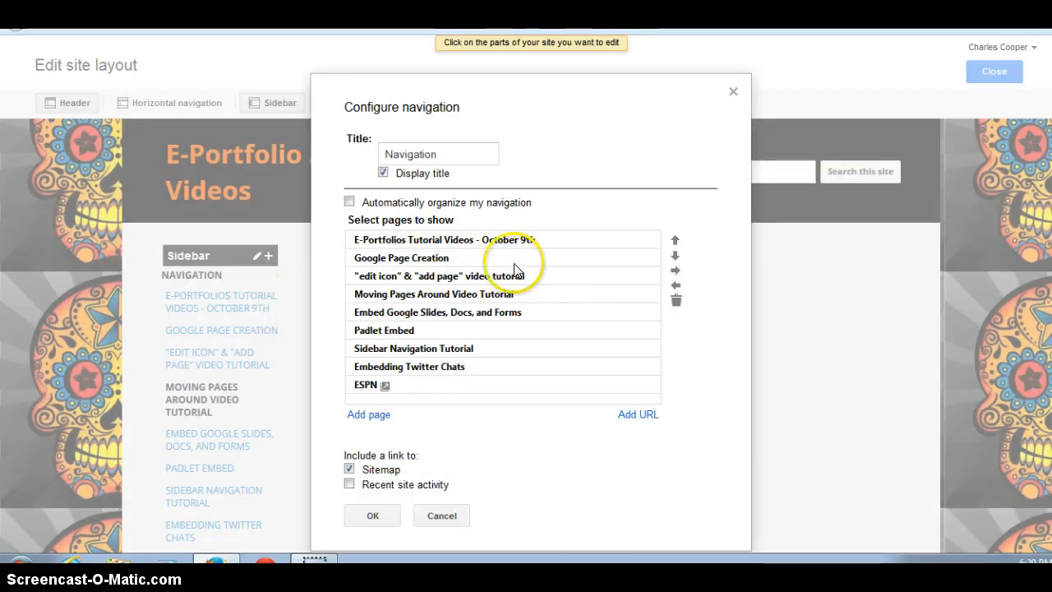
Switch the navigation title's display off and on again, and move Google Page Creation down and back up in the page list.
{"action": "left_click", "coordinate": [384, 173]}
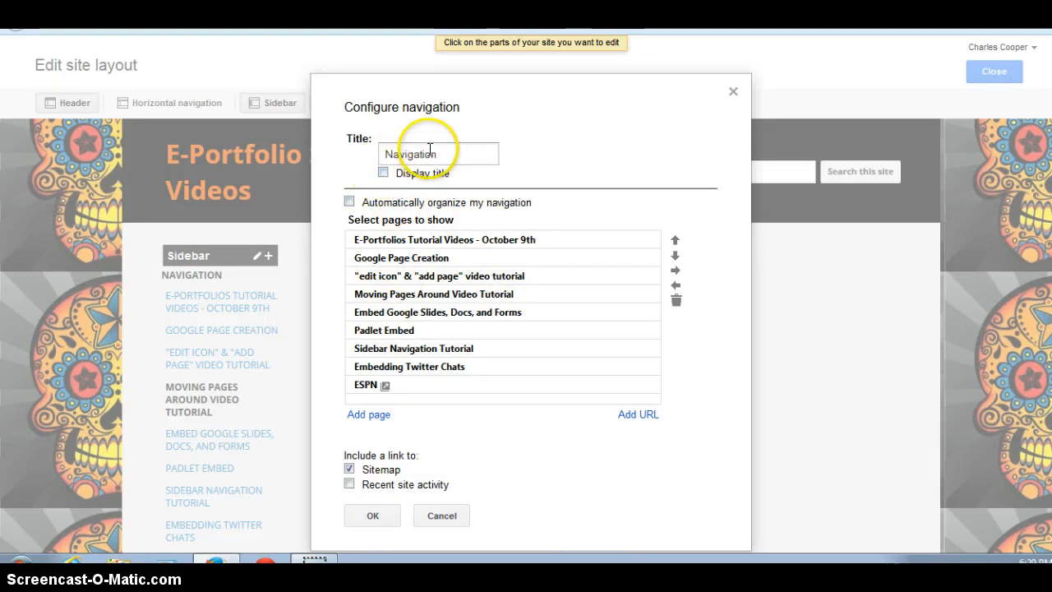
{"action": "left_click", "coordinate": [383, 173]}
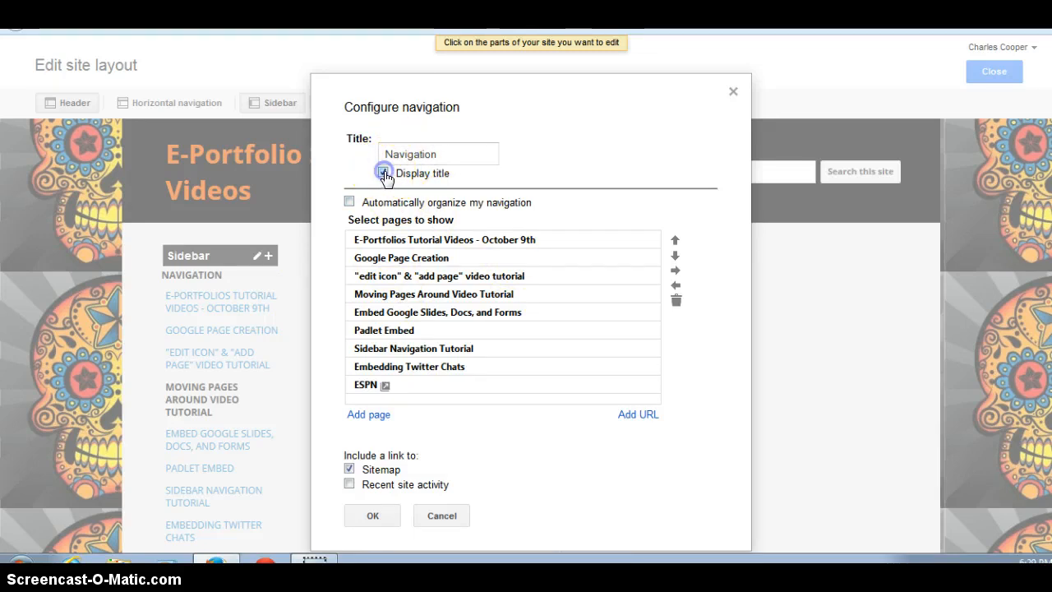
{"action": "left_click", "coordinate": [471, 276]}
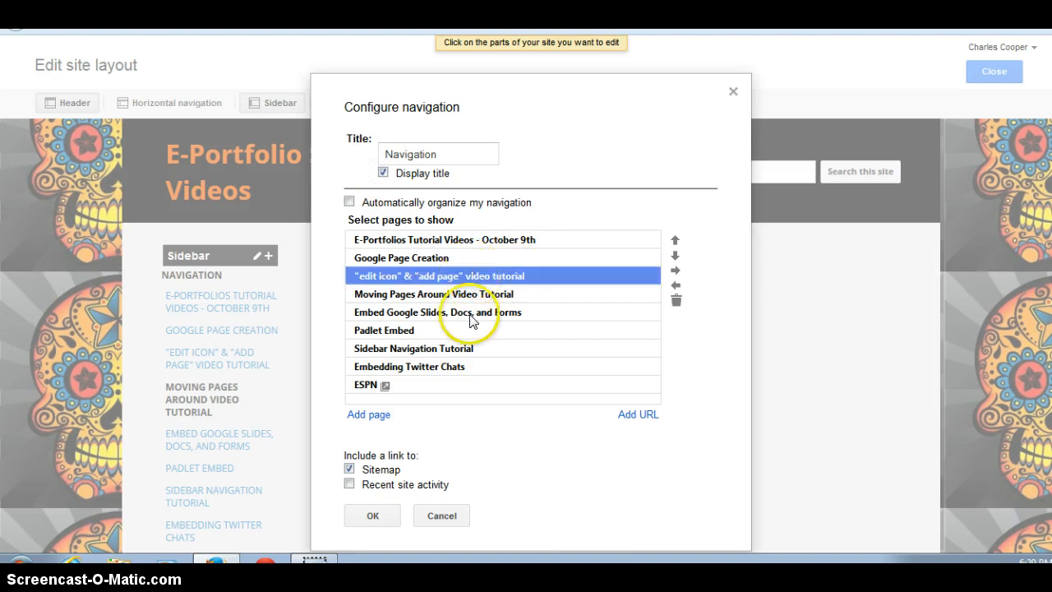
{"action": "left_click", "coordinate": [431, 257]}
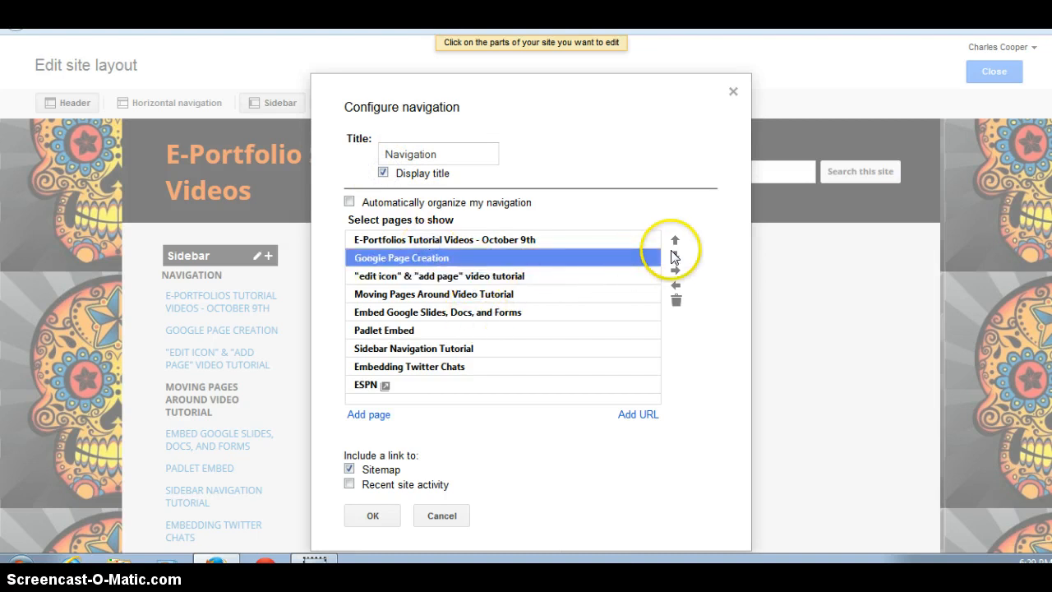
{"action": "left_click", "coordinate": [675, 254]}
{"action": "left_click", "coordinate": [674, 241]}
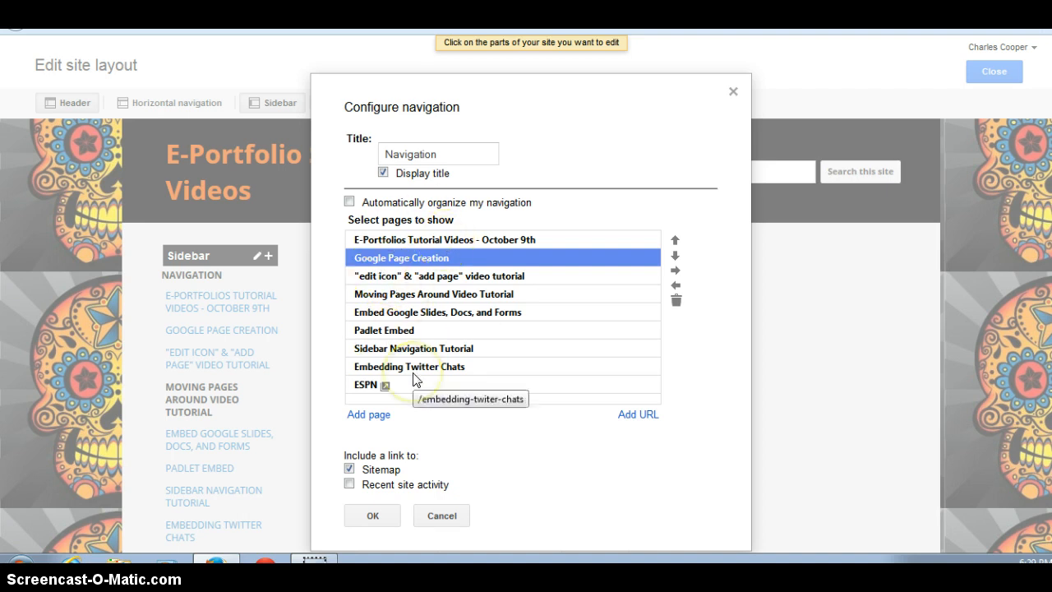
Turn on automatic organization of the navigation, save the configuration and return to the Moving Pages Around Video Tutorial page.
{"action": "left_click", "coordinate": [349, 201]}
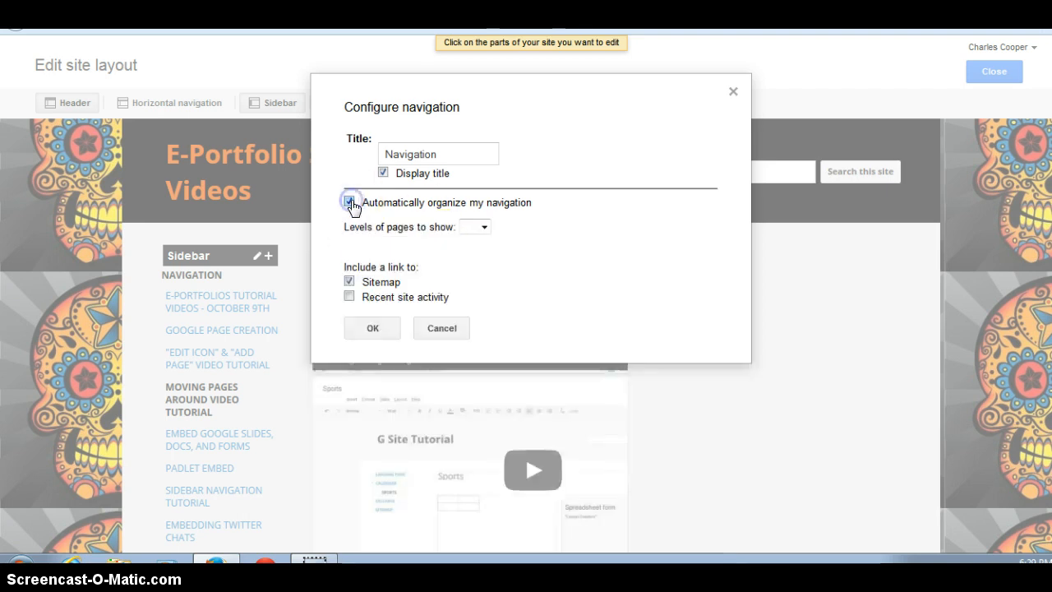
{"action": "left_click", "coordinate": [372, 328]}
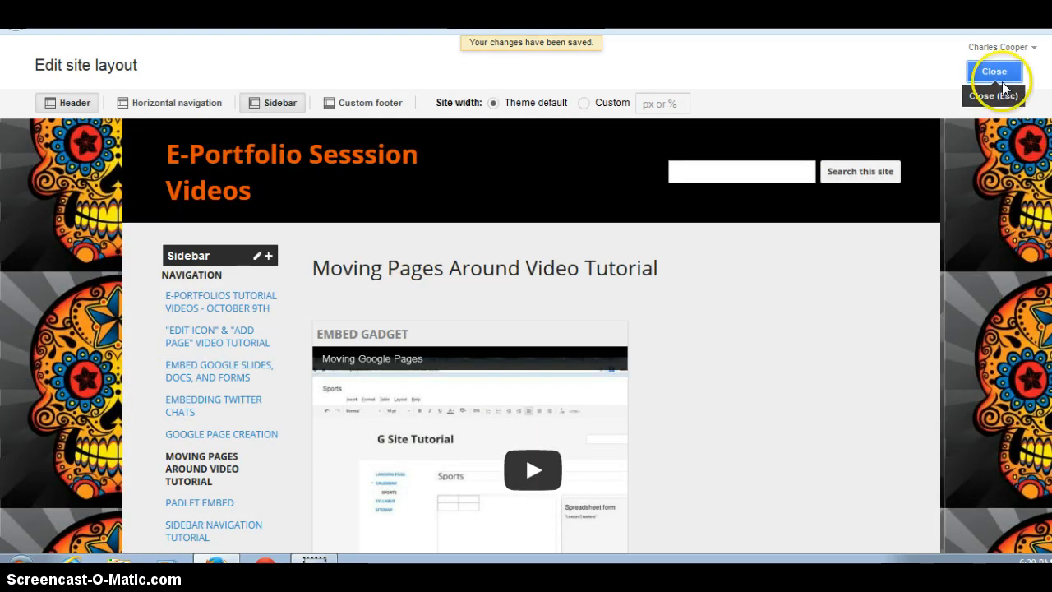
{"action": "left_click", "coordinate": [993, 71]}
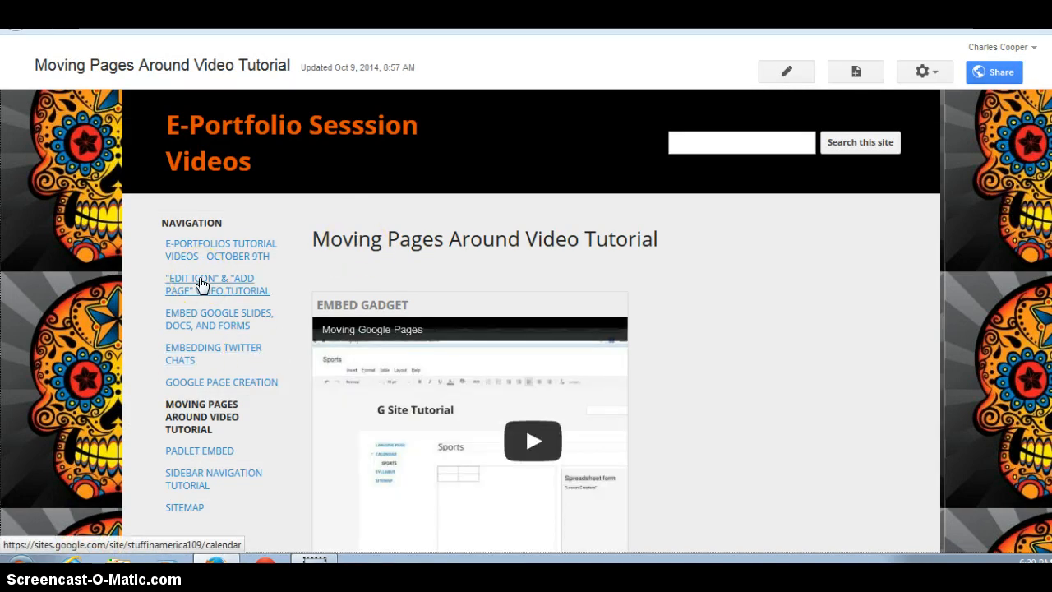
{"action": "left_click", "coordinate": [193, 414]}
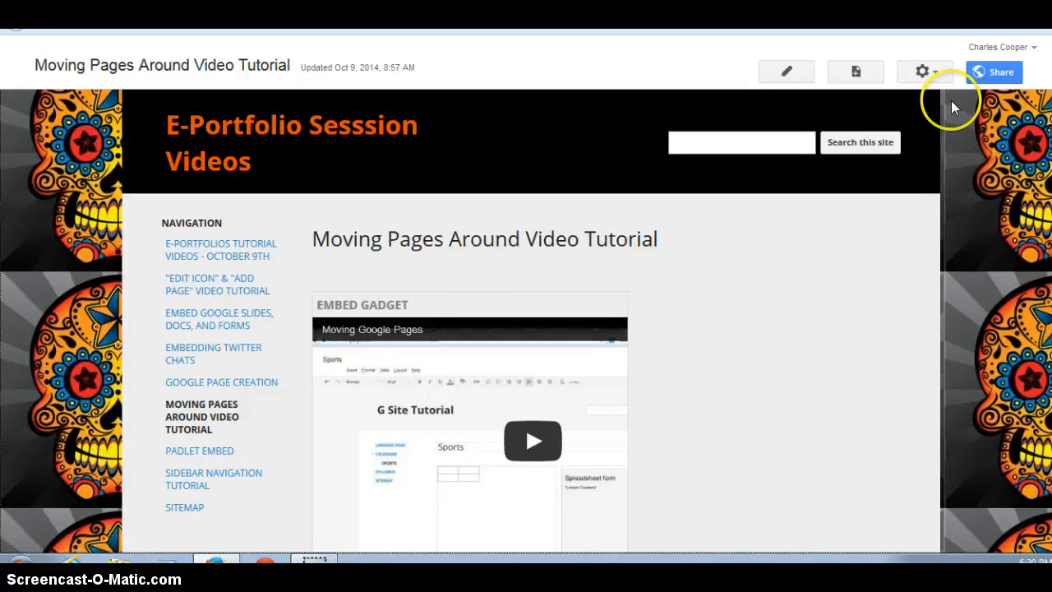
Reopen the sidebar's Navigation configuration in the site layout and turn off automatic organization.
{"action": "left_click", "coordinate": [939, 73]}
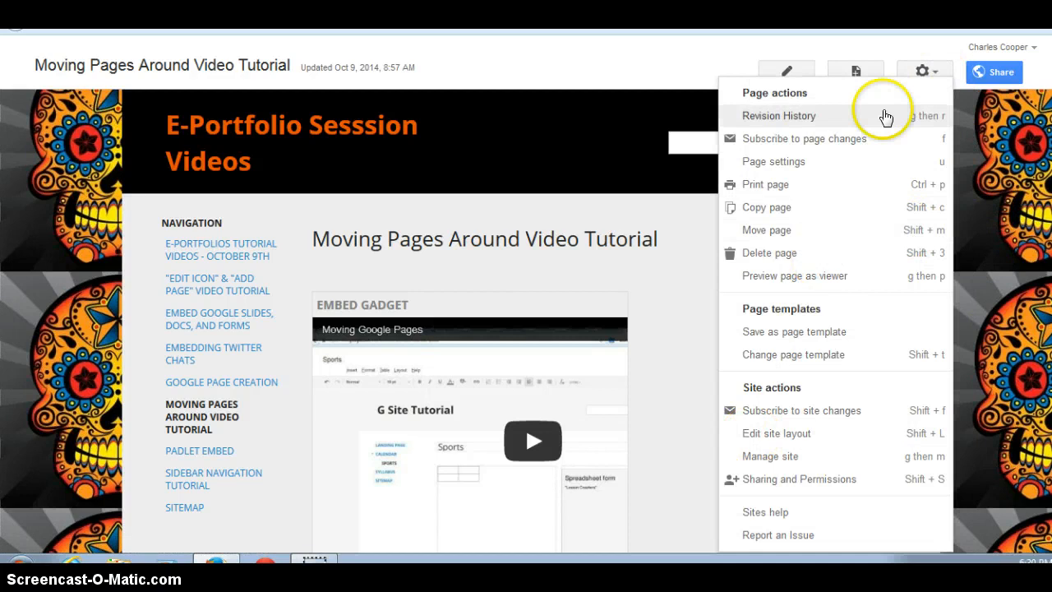
{"action": "left_click", "coordinate": [932, 74]}
{"action": "left_click", "coordinate": [924, 72]}
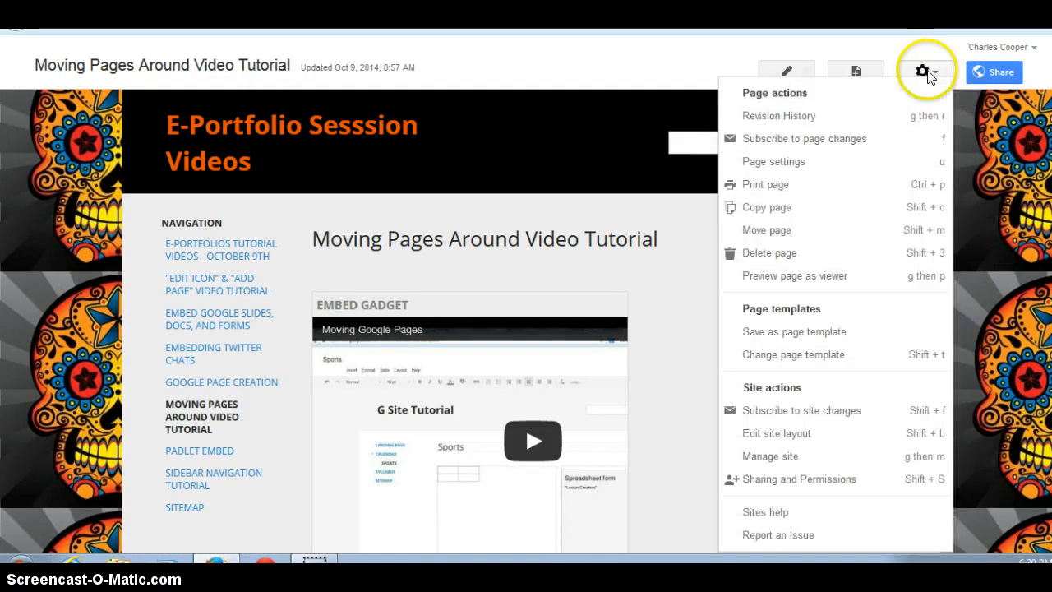
{"action": "left_click", "coordinate": [772, 443]}
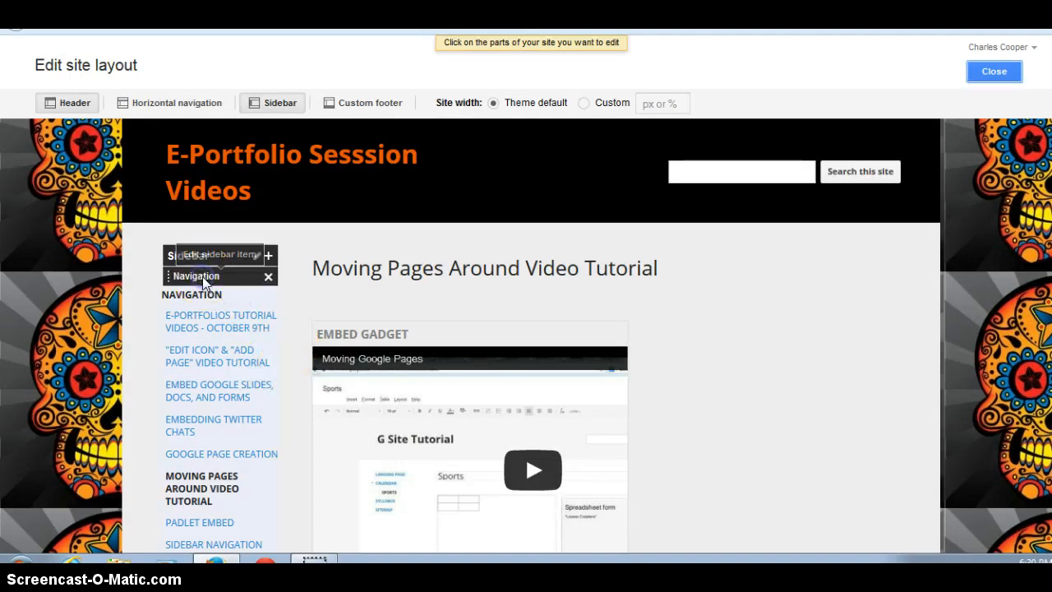
{"action": "left_click", "coordinate": [202, 276]}
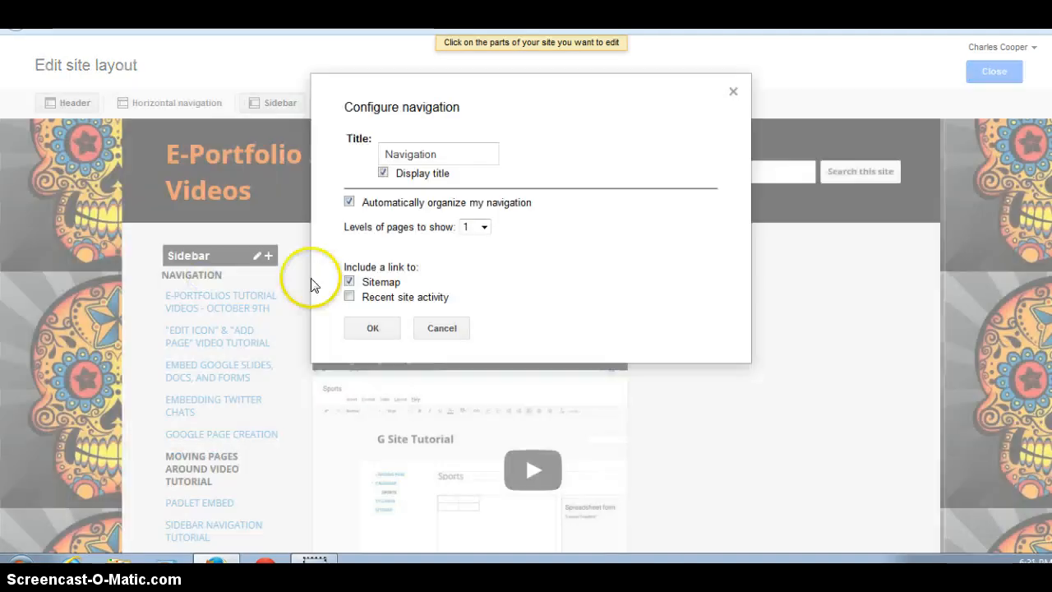
{"action": "left_click", "coordinate": [349, 203]}
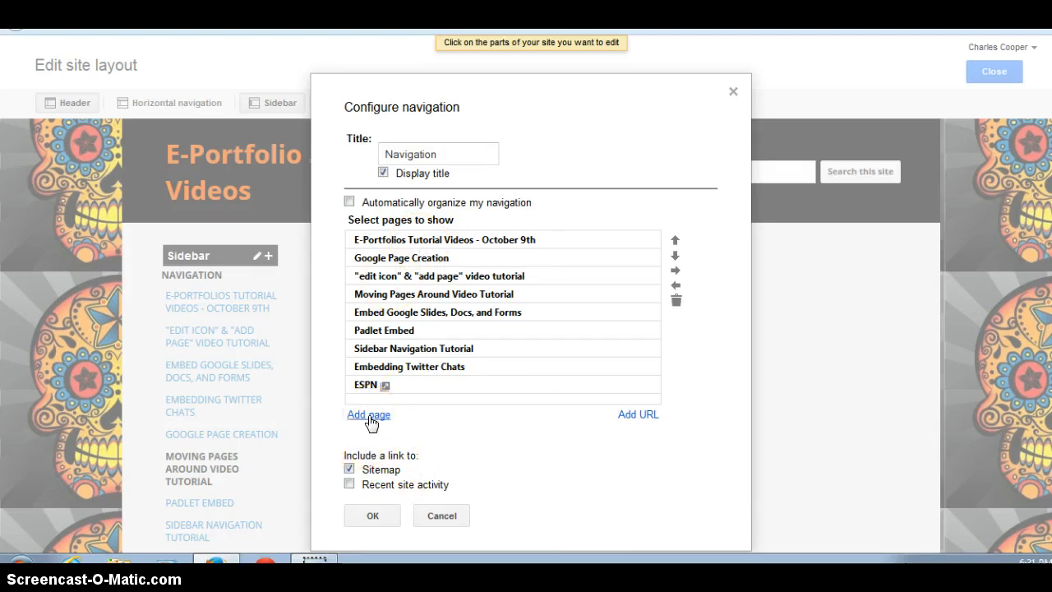
Add the Padlet Embed page to the navigation list again and move it up directly below the existing Padlet Embed entry.
{"action": "left_click", "coordinate": [369, 416]}
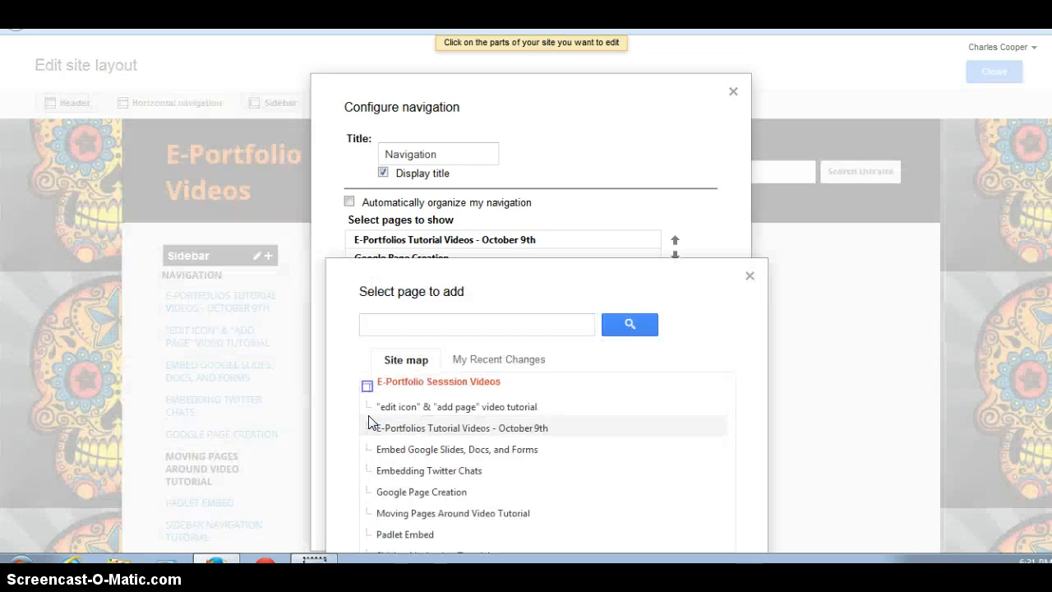
{"action": "scroll", "coordinate": [547, 369], "scroll_direction": "down", "scroll_amount": 3}
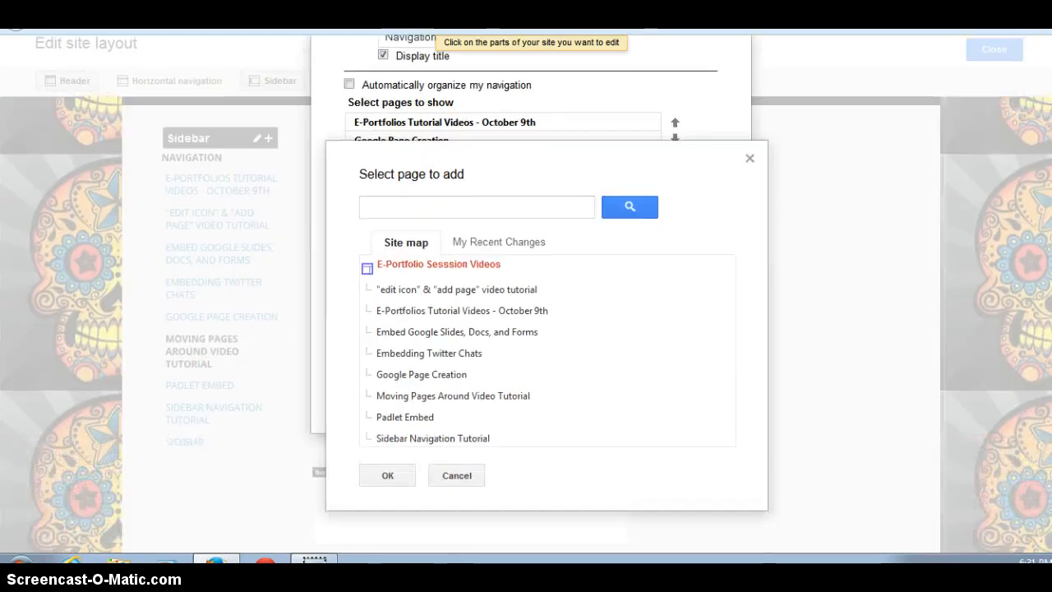
{"action": "left_click", "coordinate": [400, 414]}
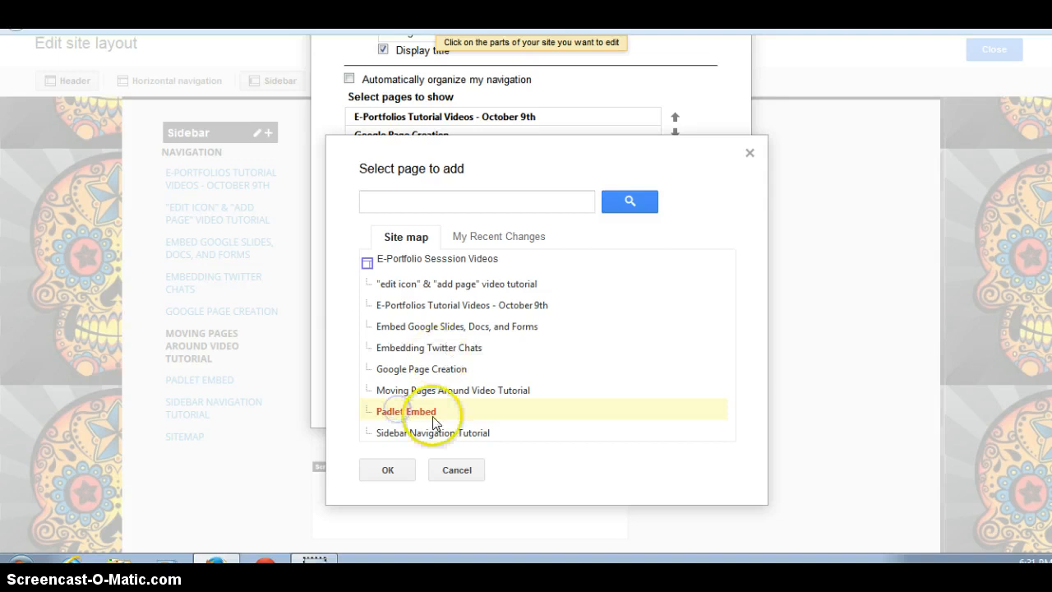
{"action": "left_click", "coordinate": [387, 470]}
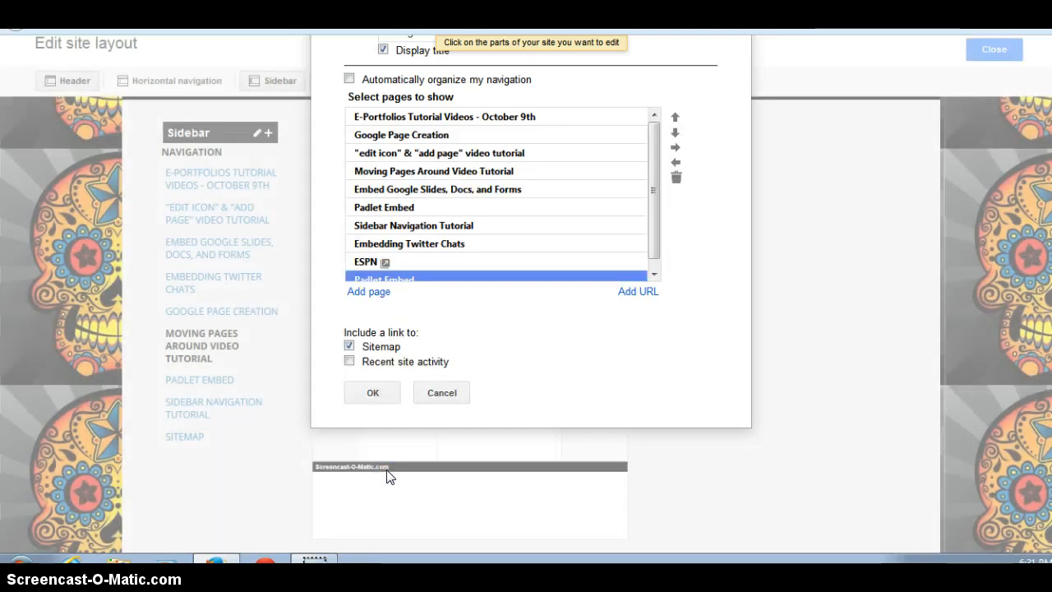
{"action": "left_click", "coordinate": [675, 118]}
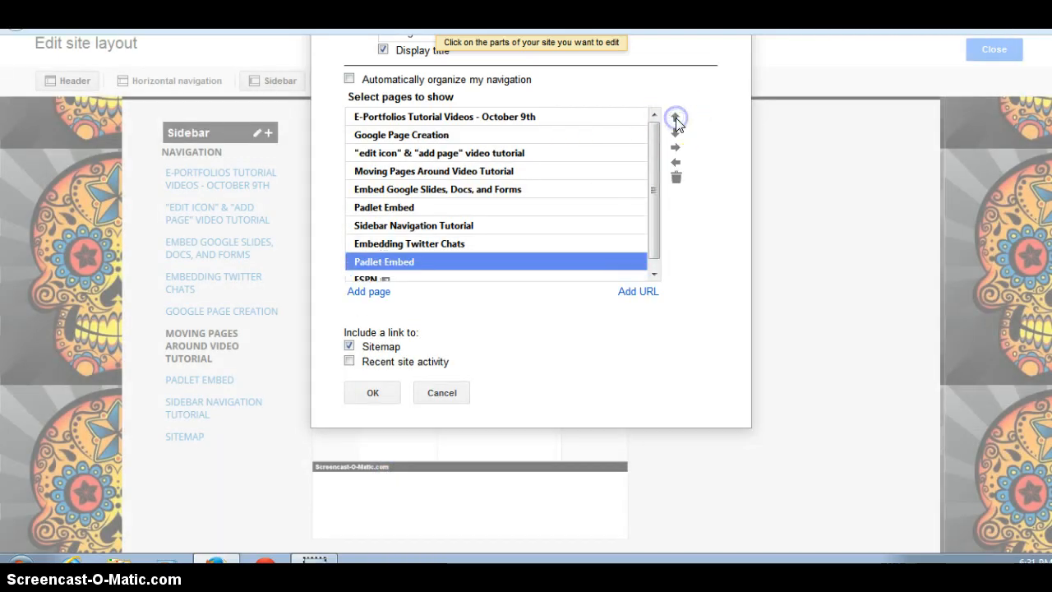
{"action": "left_click", "coordinate": [675, 118]}
{"action": "left_click", "coordinate": [675, 118]}
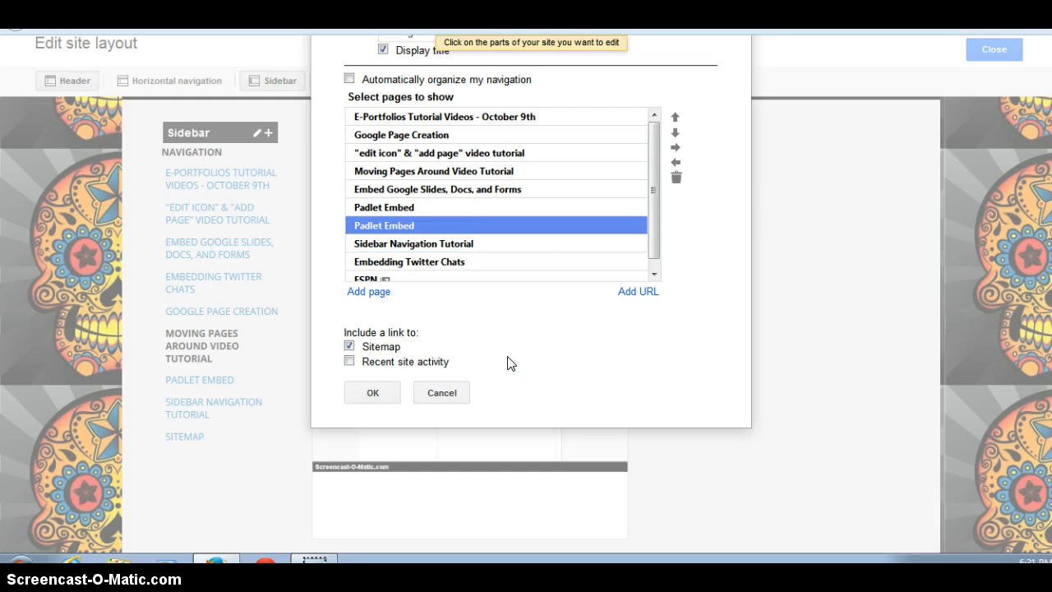
Delete the duplicate Padlet Embed entry from the page list and save the navigation configuration.
{"action": "left_click", "coordinate": [640, 283]}
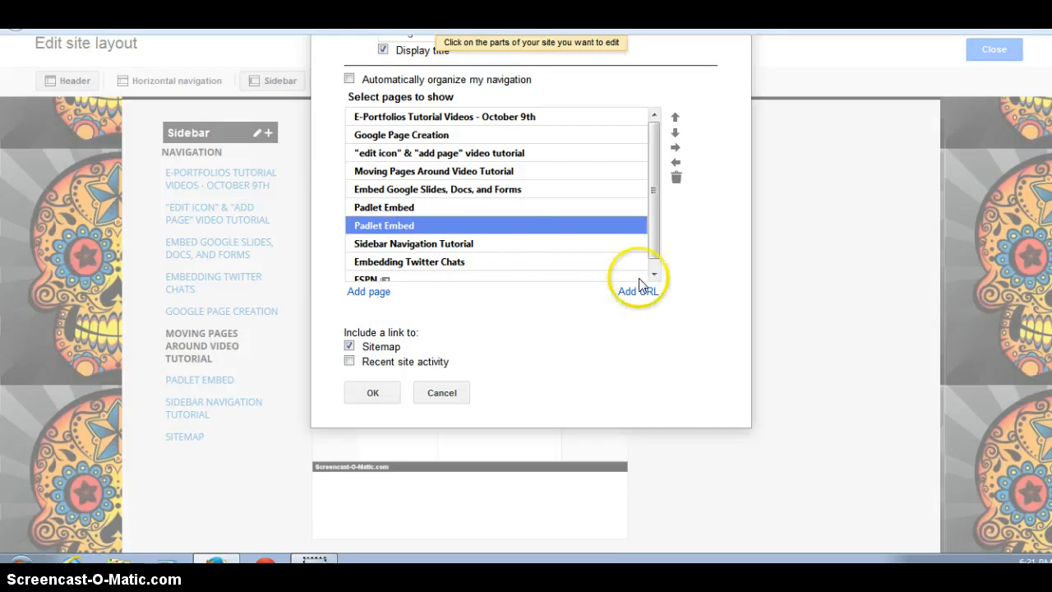
{"action": "left_click", "coordinate": [676, 176]}
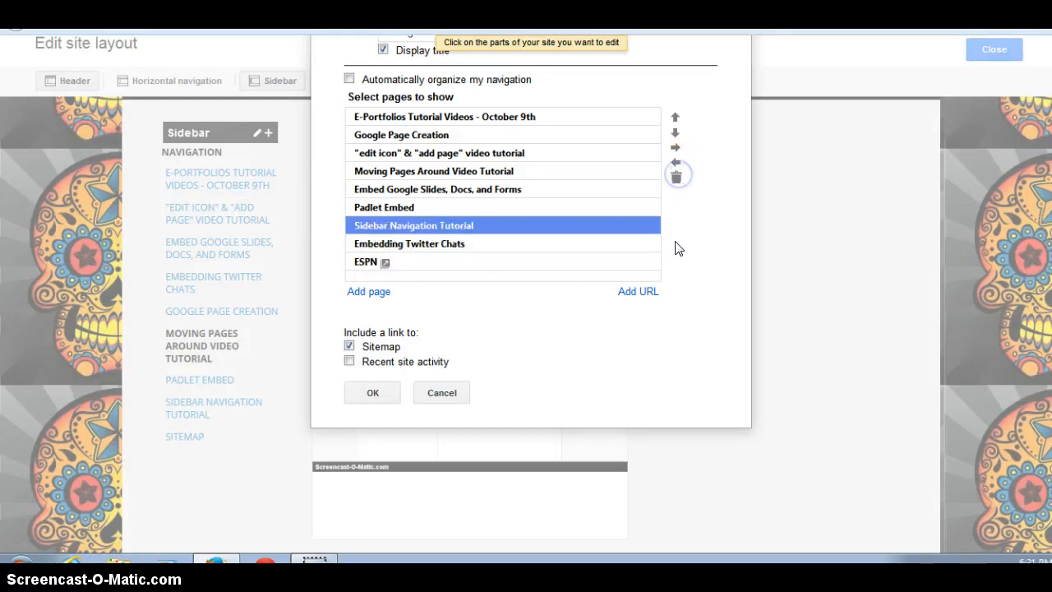
{"action": "left_click", "coordinate": [443, 245]}
{"action": "left_click", "coordinate": [448, 263]}
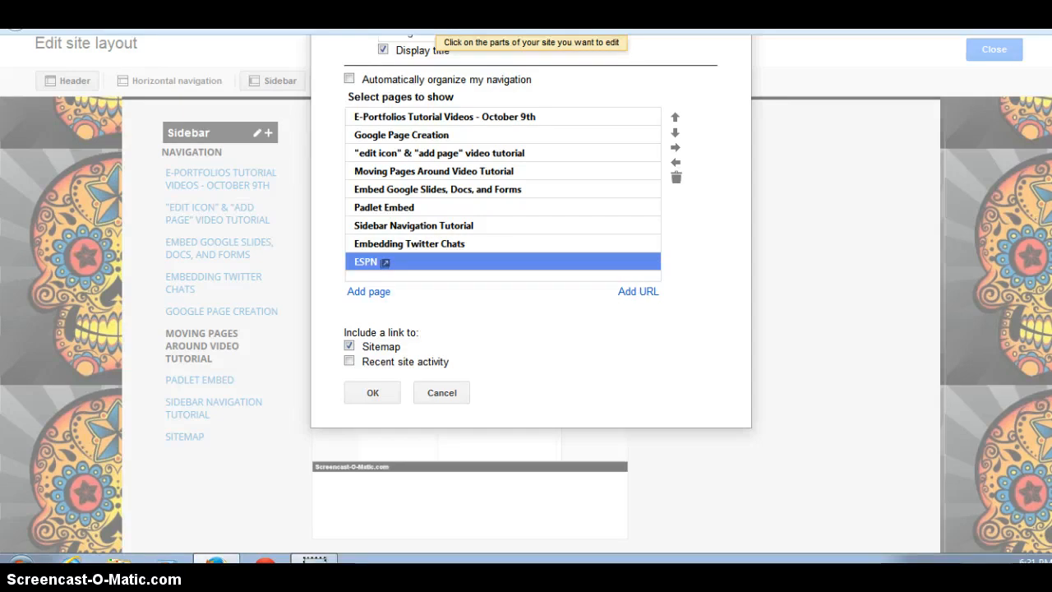
{"action": "scroll", "coordinate": [564, 222], "scroll_direction": "up", "scroll_amount": 3}
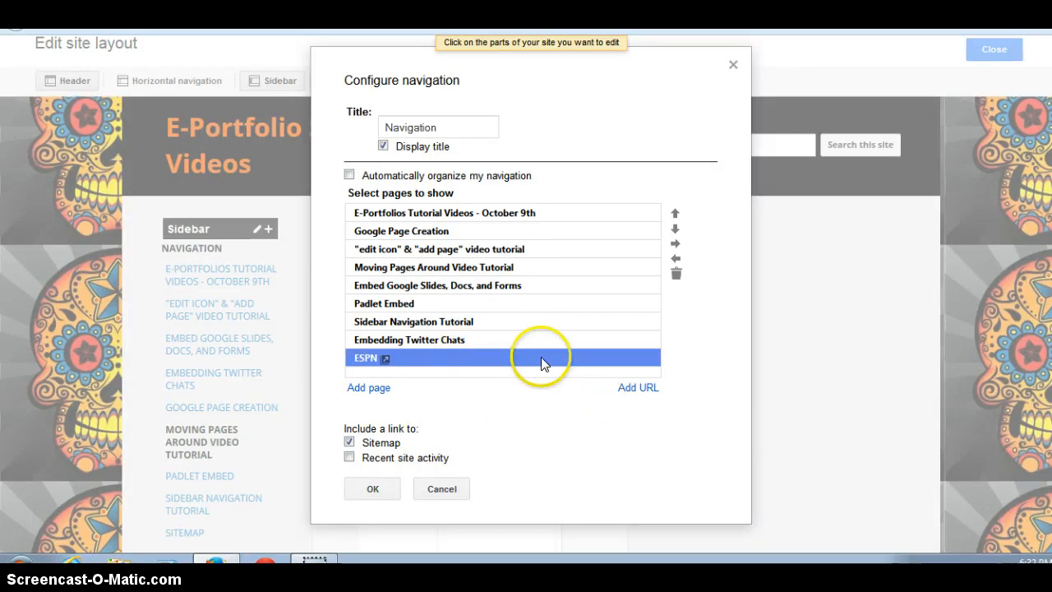
{"action": "left_click", "coordinate": [371, 489]}
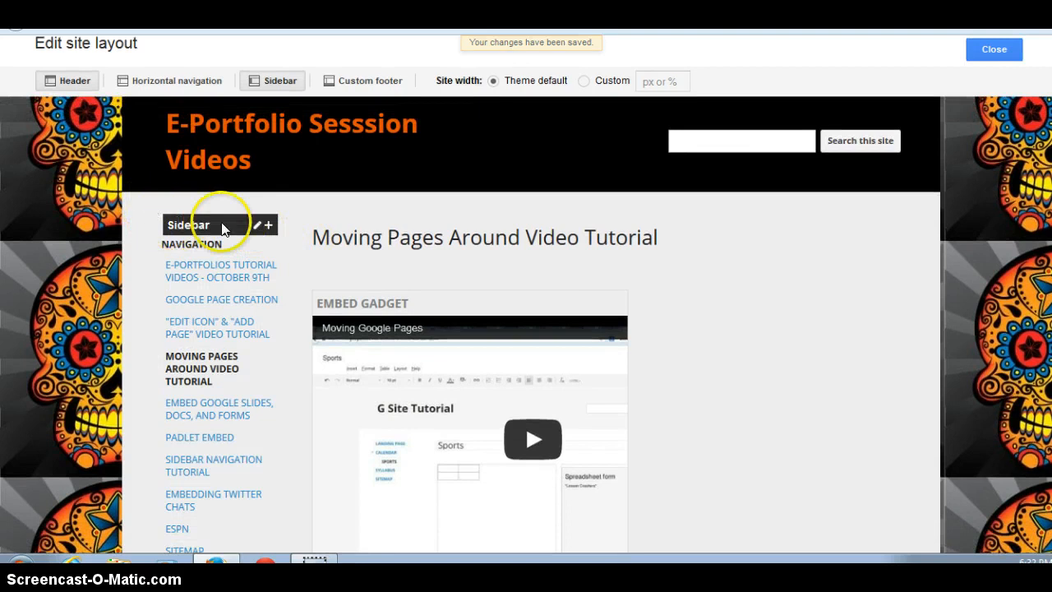
Examine the sidebar's position and width settings and the choices for a new sidebar item, dismissing both without changes.
{"action": "left_click", "coordinate": [258, 226]}
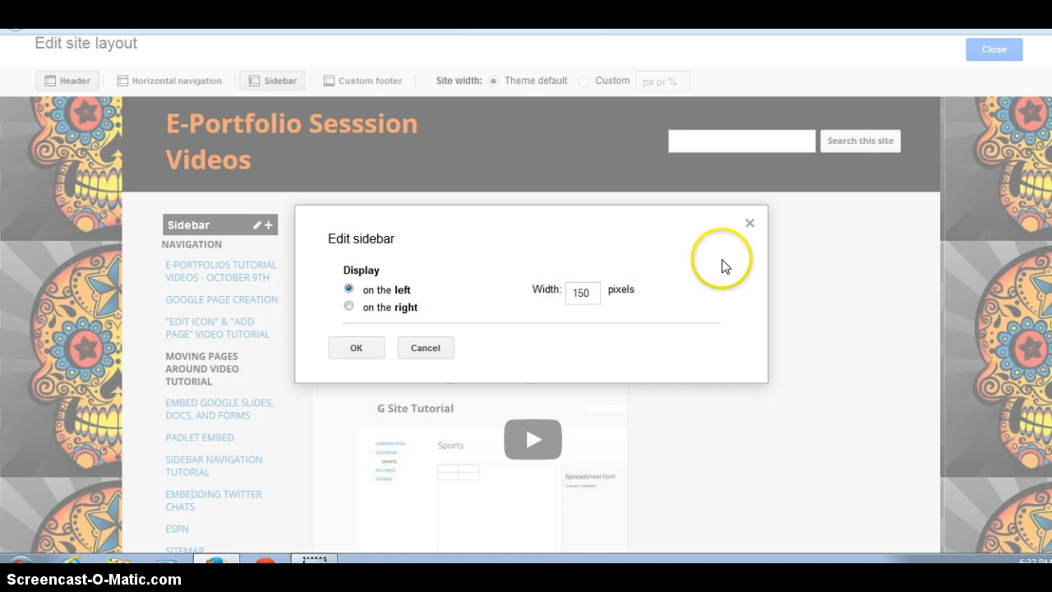
{"action": "left_click", "coordinate": [751, 223]}
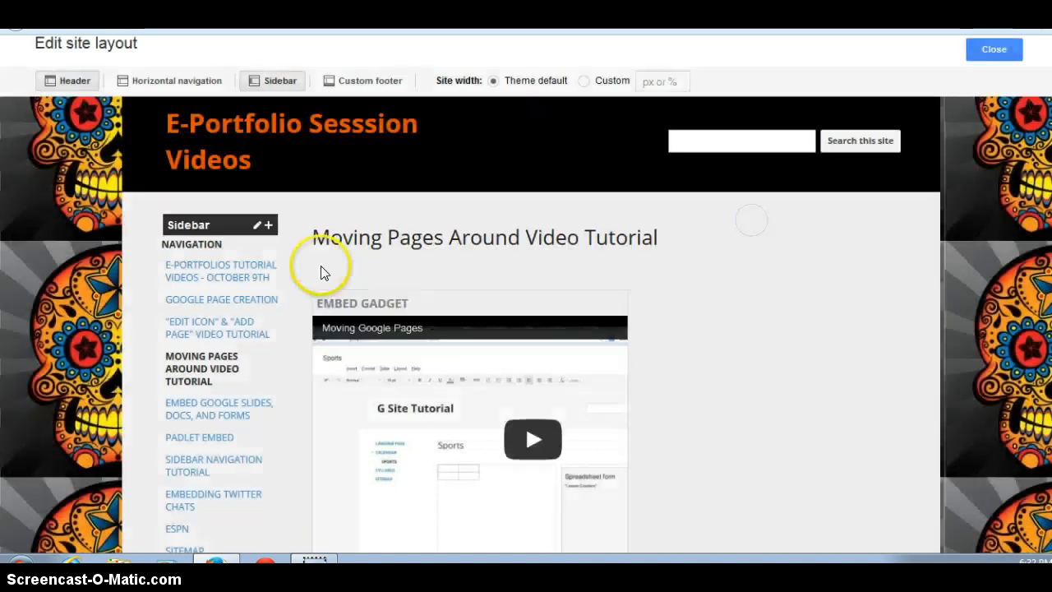
{"action": "left_click", "coordinate": [268, 225]}
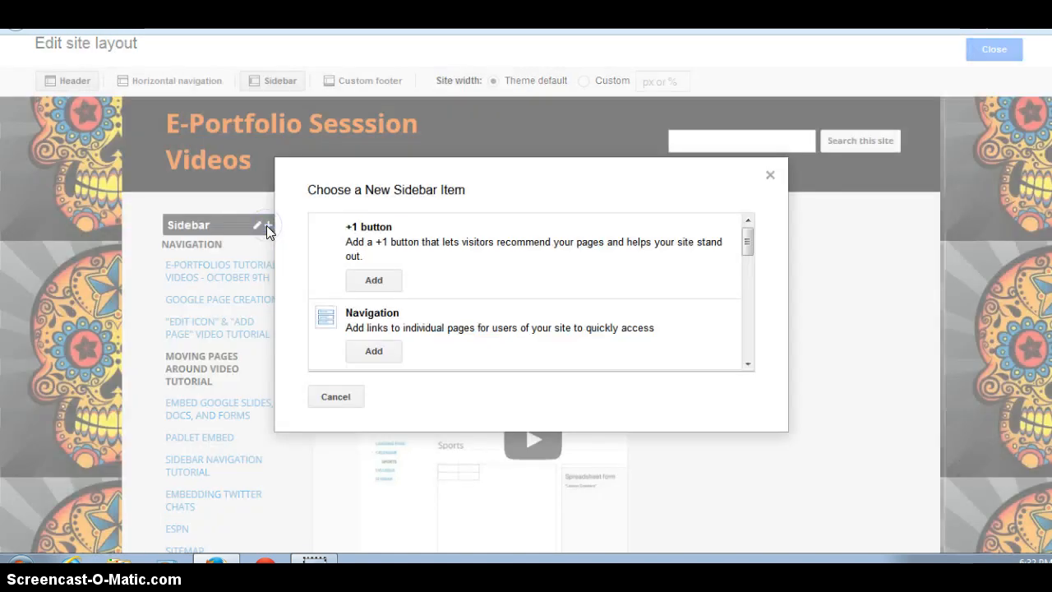
{"action": "left_click_drag", "start_coordinate": [746, 238], "coordinate": [749, 215]}
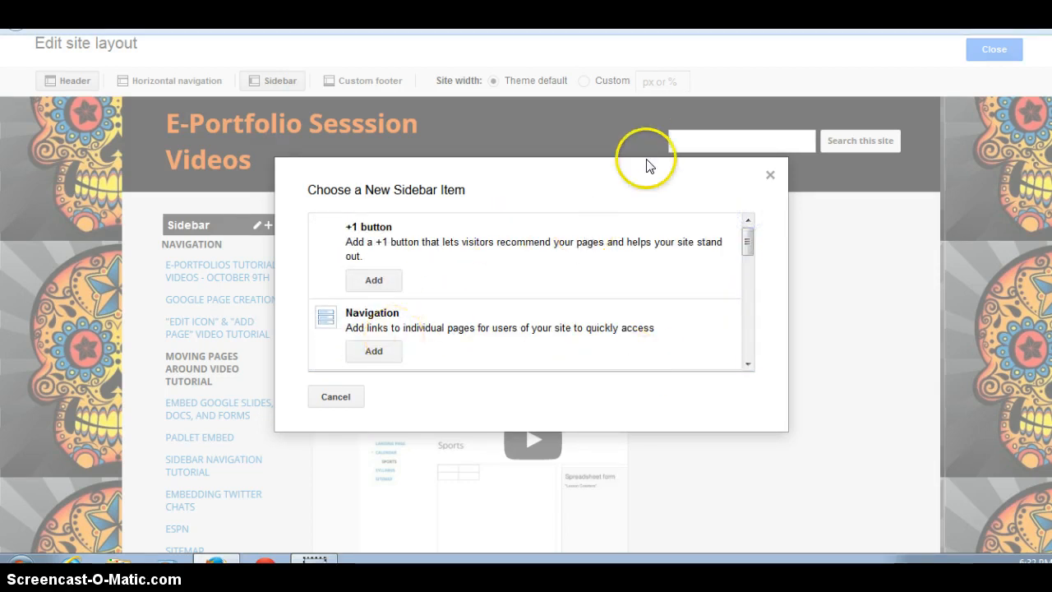
{"action": "left_click", "coordinate": [769, 174]}
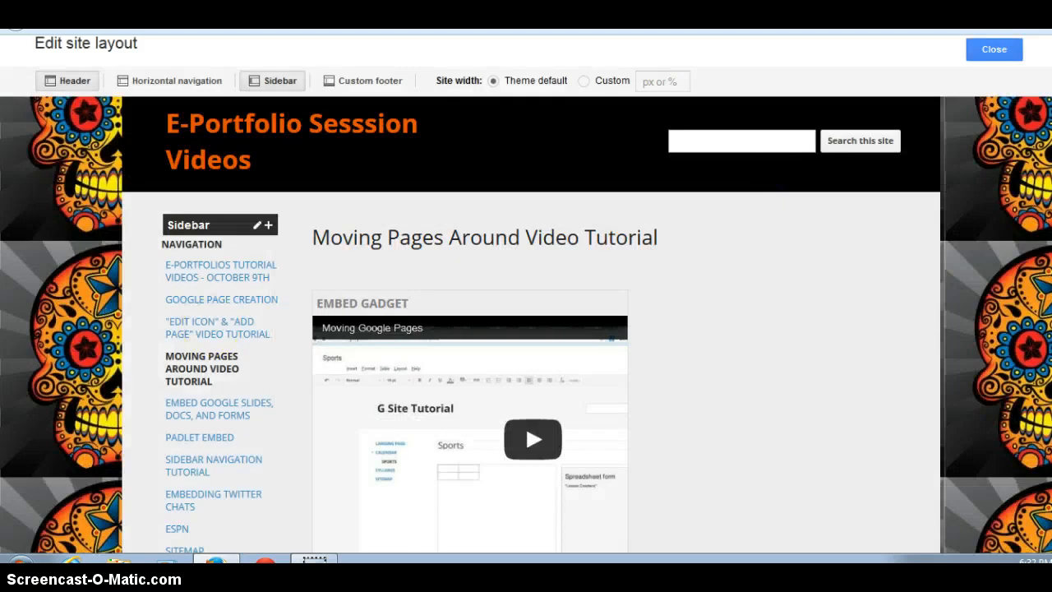
{"action": "scroll", "coordinate": [352, 317], "scroll_direction": "down", "scroll_amount": 1}
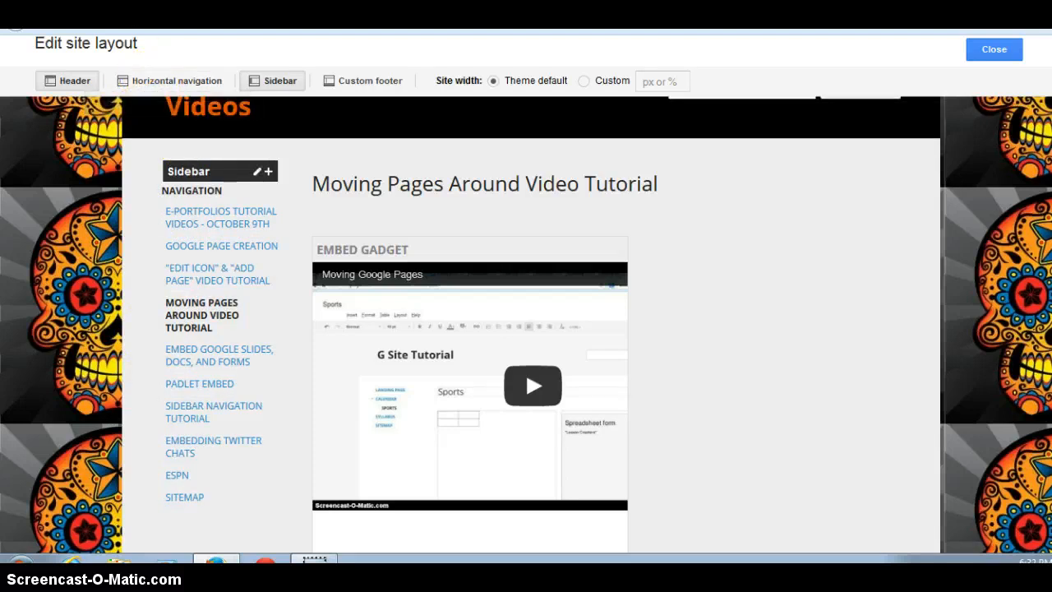
Try the site layout's horizontal navigation and the Custom site width, restoring horizontal navigation to off and the width to Theme default.
{"action": "scroll", "coordinate": [526, 329], "scroll_direction": "up", "scroll_amount": 2}
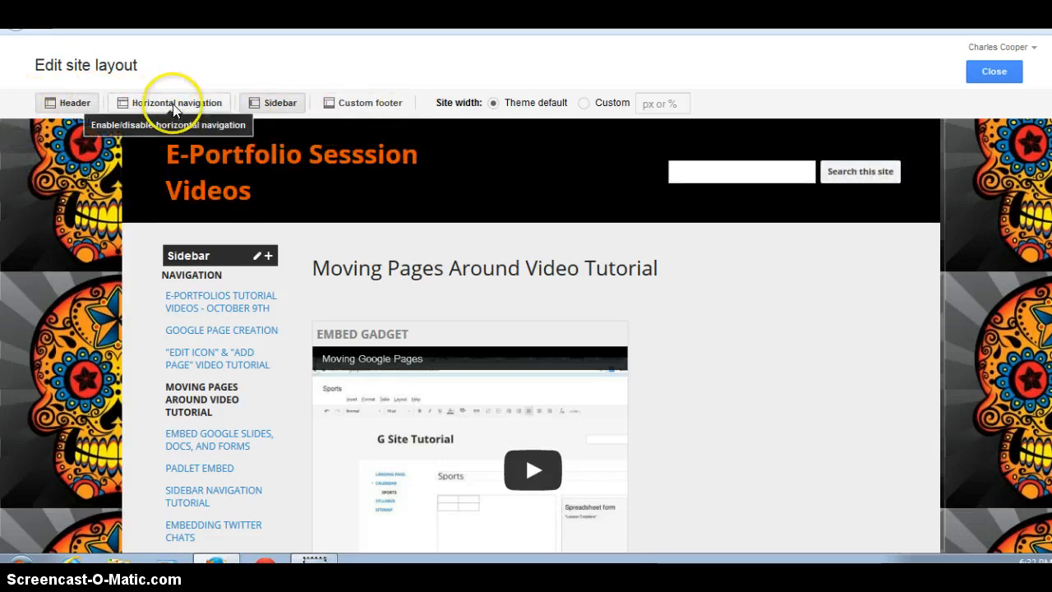
{"action": "left_click", "coordinate": [174, 105]}
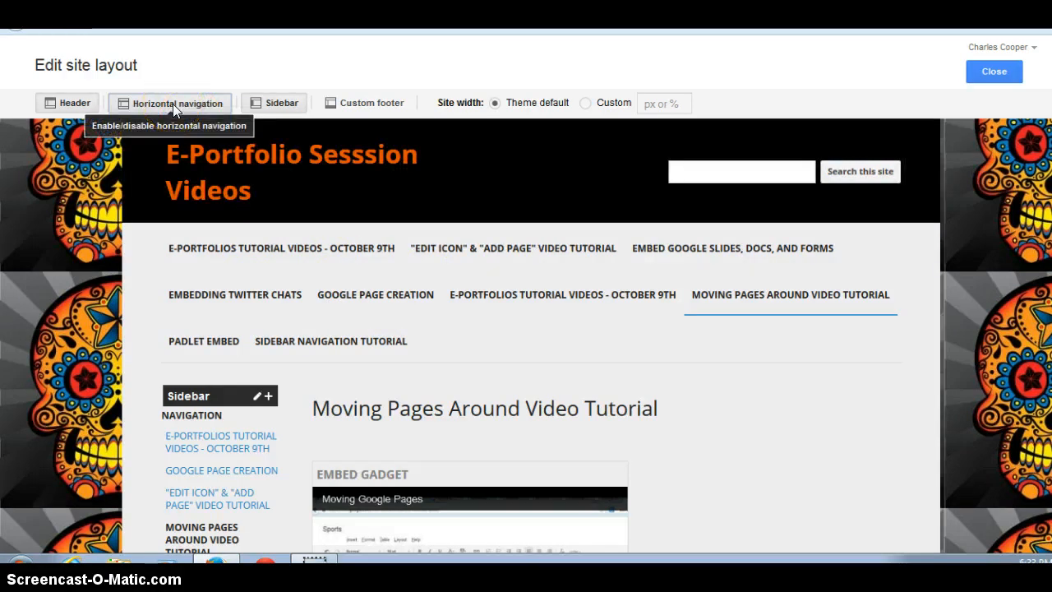
{"action": "left_click", "coordinate": [172, 103]}
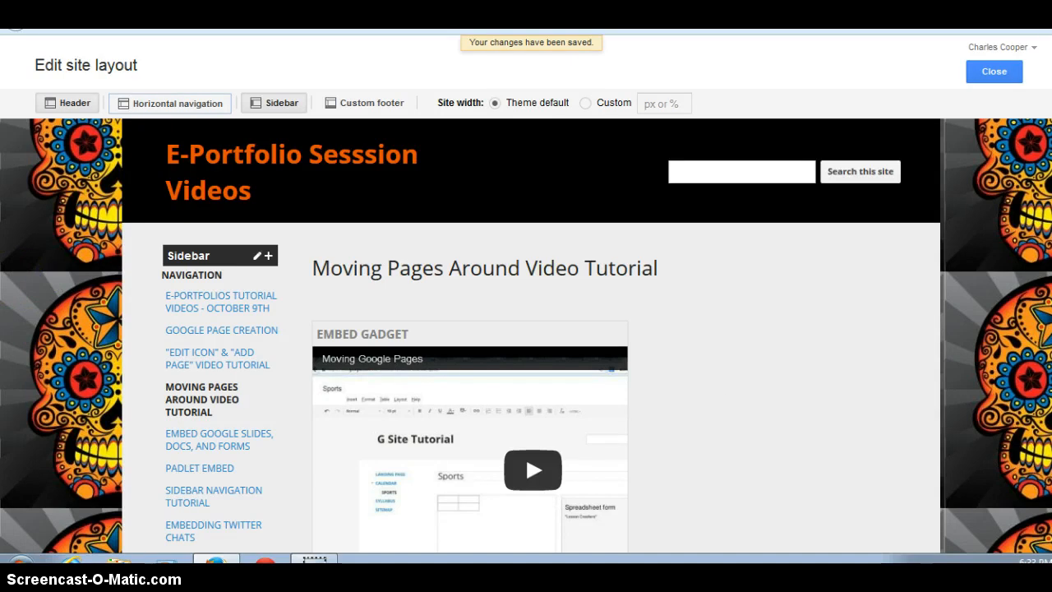
{"action": "left_click", "coordinate": [583, 104]}
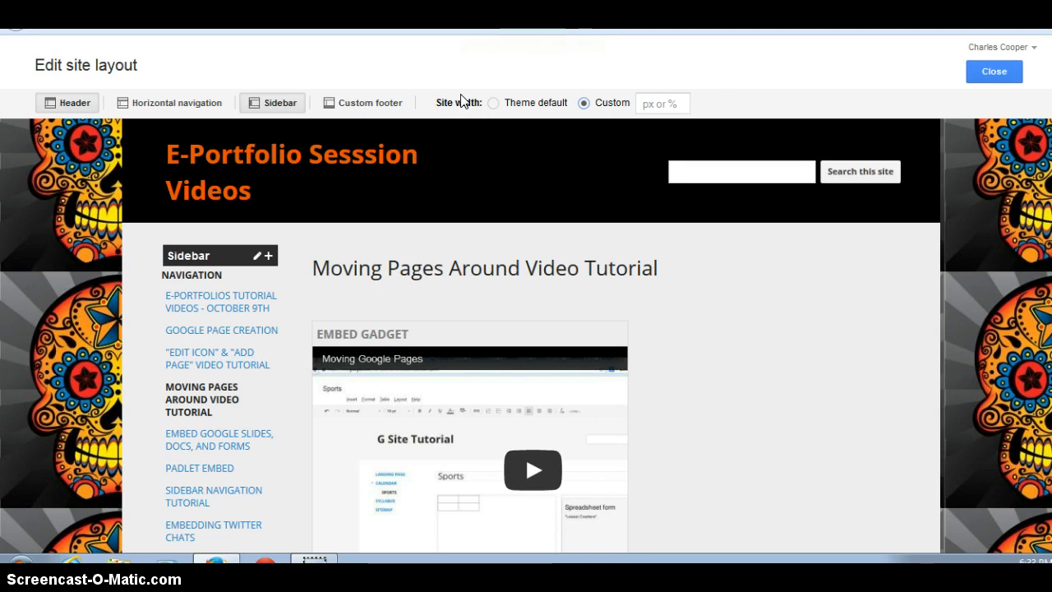
{"action": "left_click", "coordinate": [494, 105]}
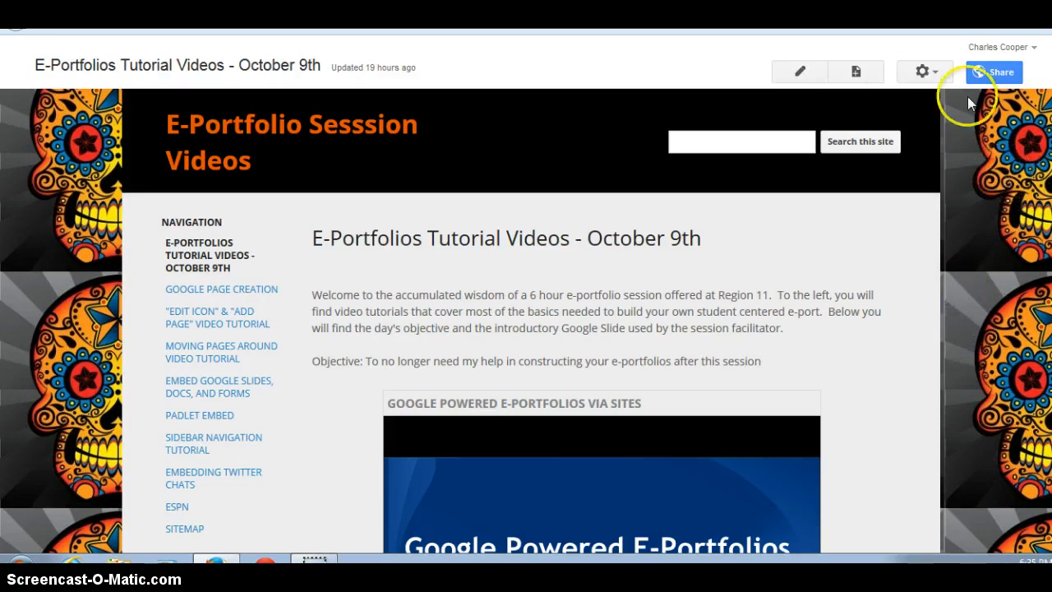
Open the Pages list in the site's management settings.
{"action": "left_click", "coordinate": [923, 73]}
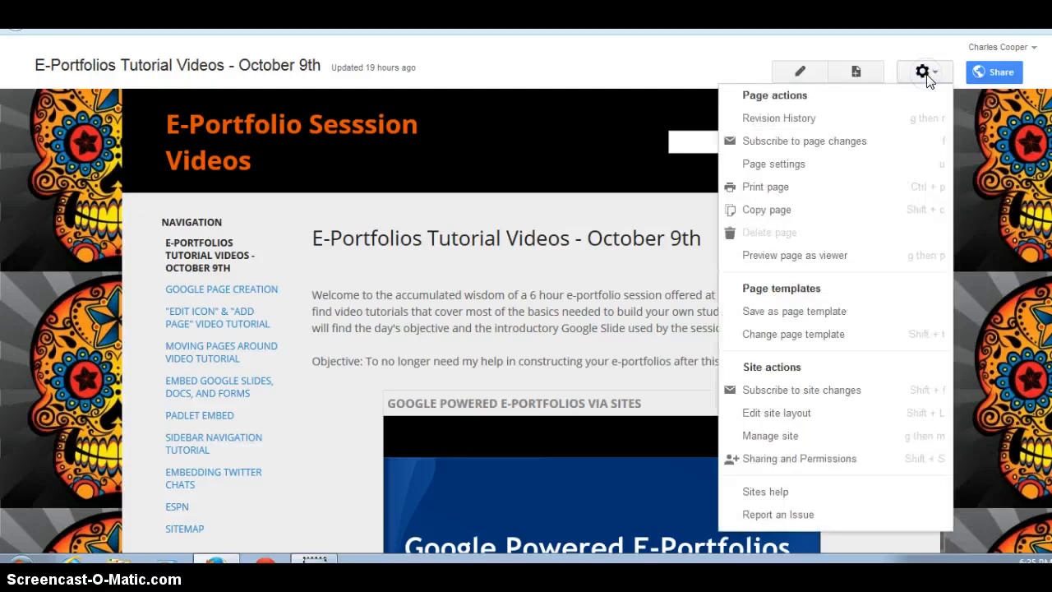
{"action": "left_click", "coordinate": [785, 434]}
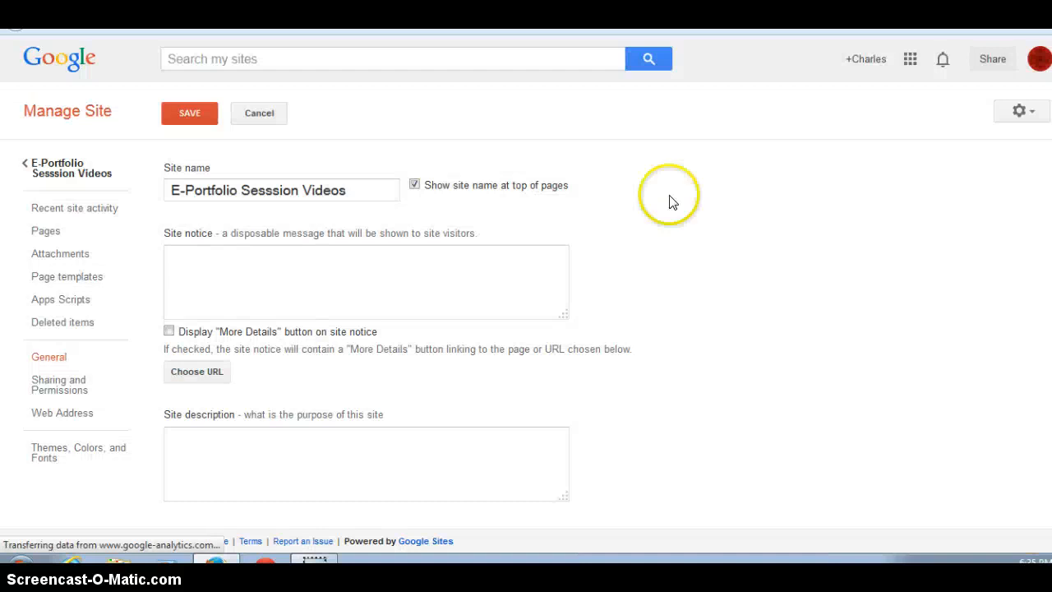
{"action": "left_click", "coordinate": [46, 231]}
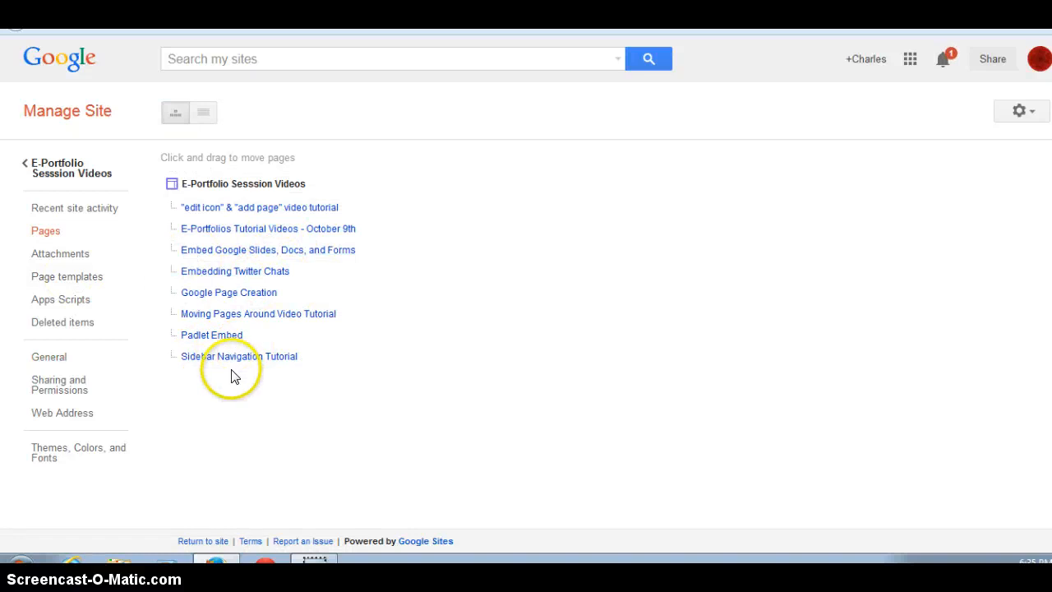
Nest the Padlet Embed page under Embedding Twitter Chats and move it back to the top level under E-Portfolio Sesssion Videos.
{"action": "left_click", "coordinate": [212, 336]}
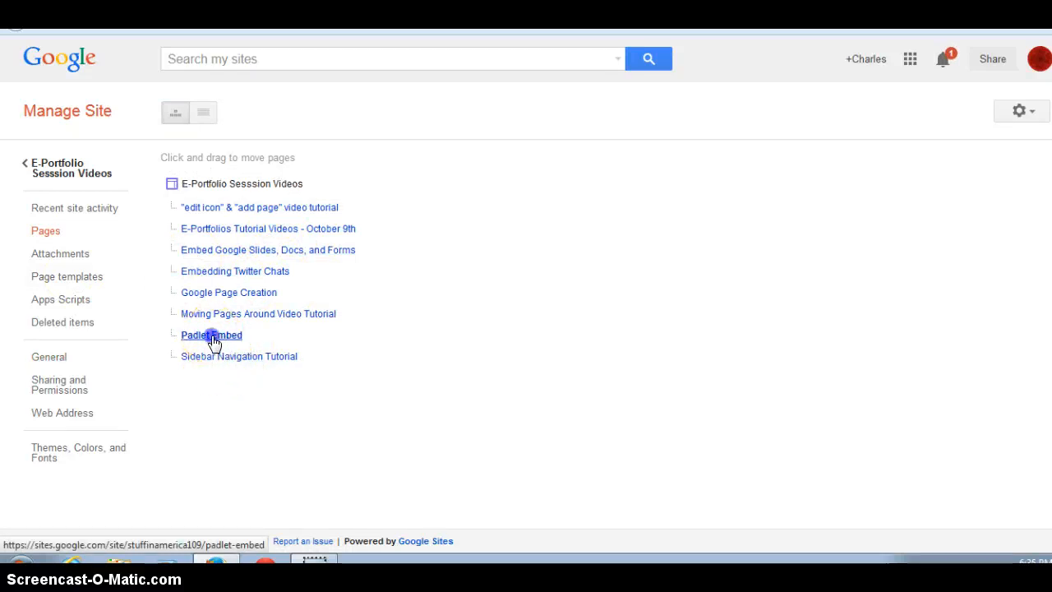
{"action": "left_click_drag", "start_coordinate": [214, 337], "coordinate": [277, 277]}
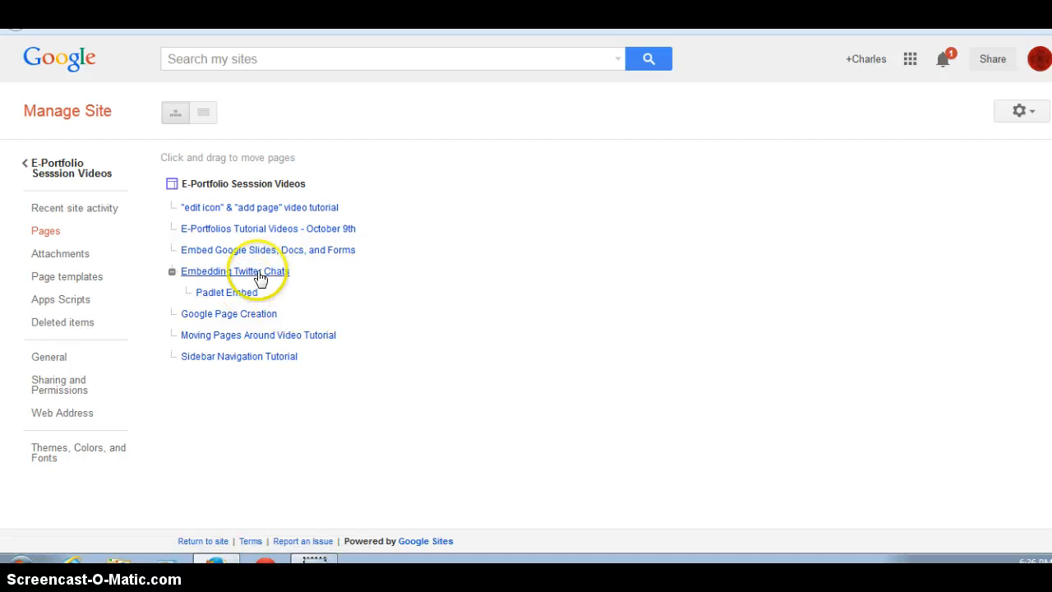
{"action": "left_click", "coordinate": [242, 298]}
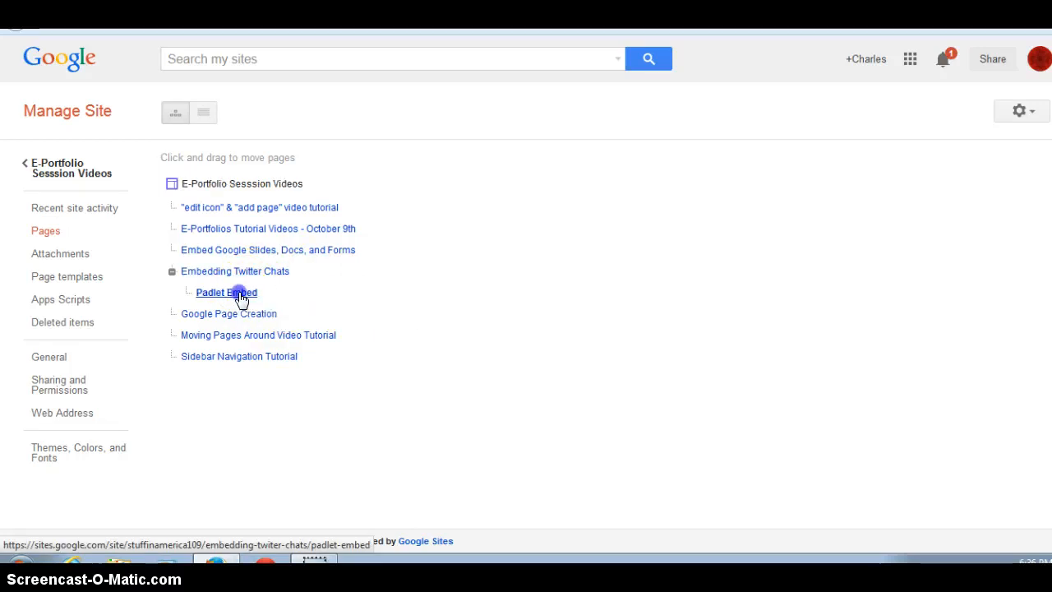
{"action": "left_click_drag", "start_coordinate": [241, 297], "coordinate": [223, 185]}
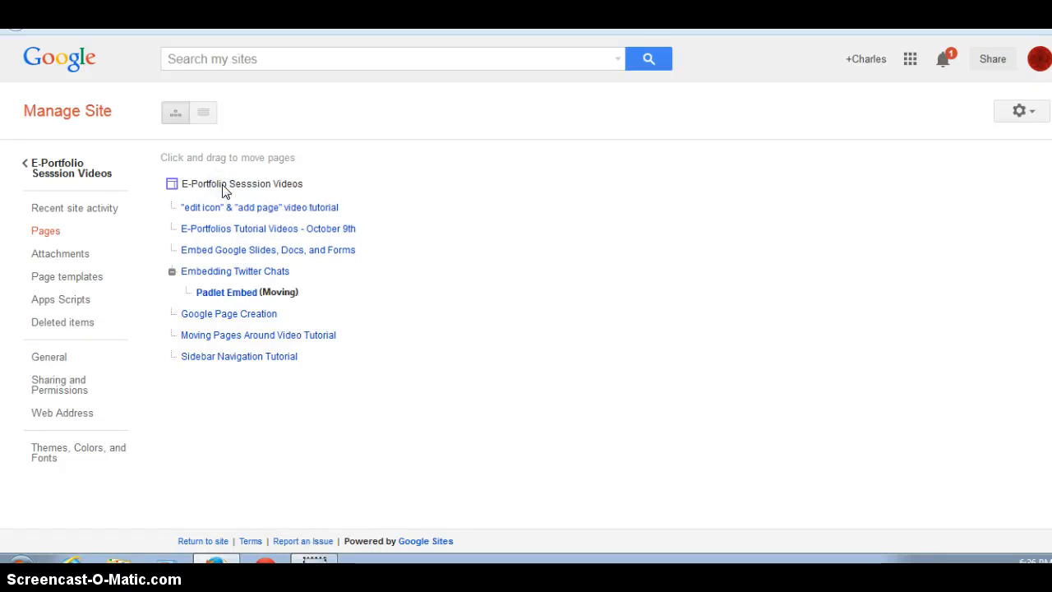